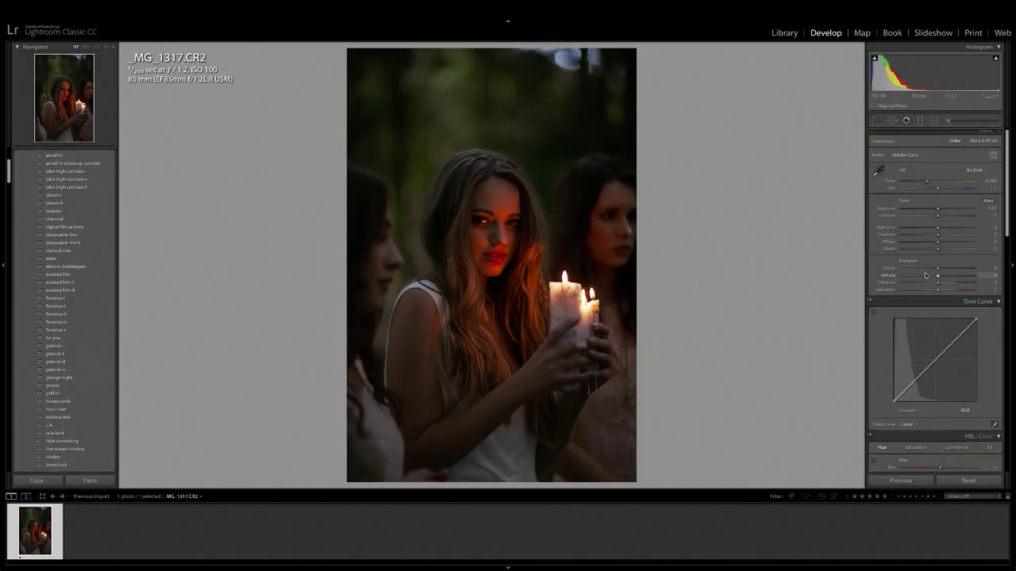
- Set the sharpening amount to 73 and the sharpening radius to 1.4
{"action": "scroll", "coordinate": [926, 275], "scroll_direction": "down", "scroll_amount": 5}
{"action": "scroll", "coordinate": [925, 275], "scroll_direction": "down", "scroll_amount": 5}
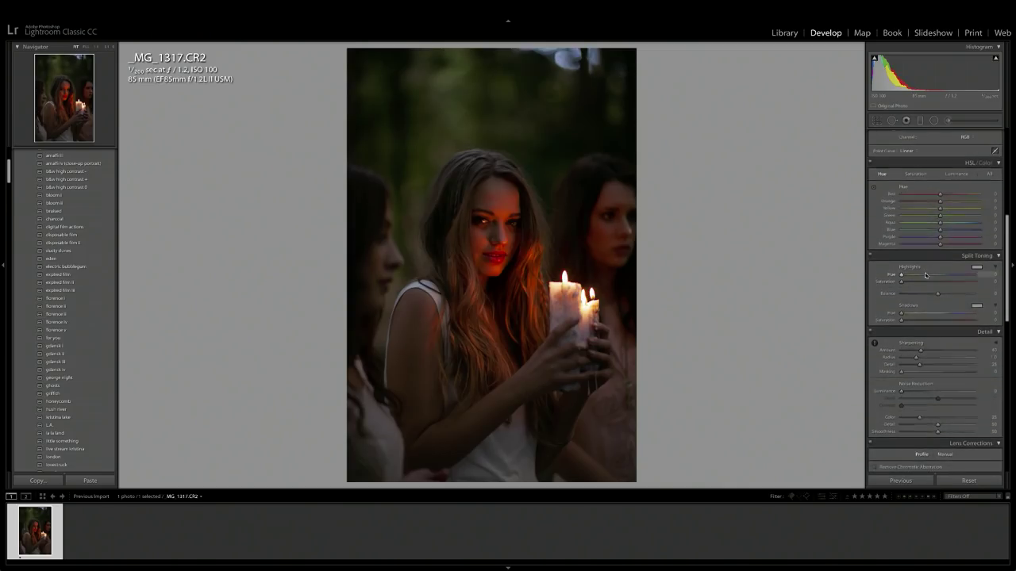
{"action": "mouse_move", "coordinate": [930, 315]}
{"action": "left_mouse_down"}
{"action": "mouse_move", "coordinate": [941, 320]}
{"action": "mouse_move", "coordinate": [927, 326]}
{"action": "left_mouse_up"}
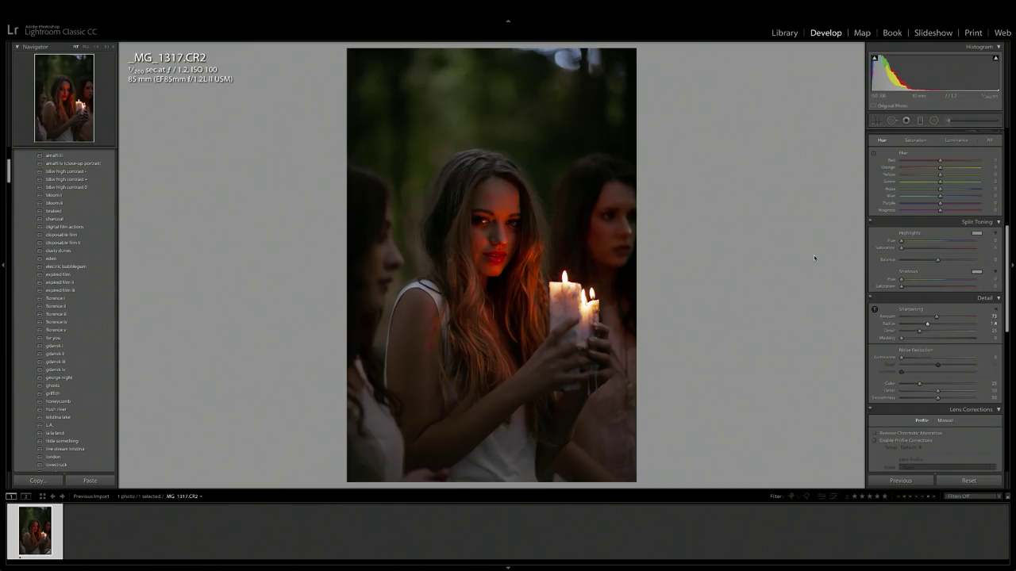
- Shape the RGB tone curve with a lifted black point, darker shadows, brighter midtones and a lowered white point, comparing it switched off and on
{"action": "scroll", "coordinate": [897, 293], "scroll_direction": "up", "scroll_amount": 5}
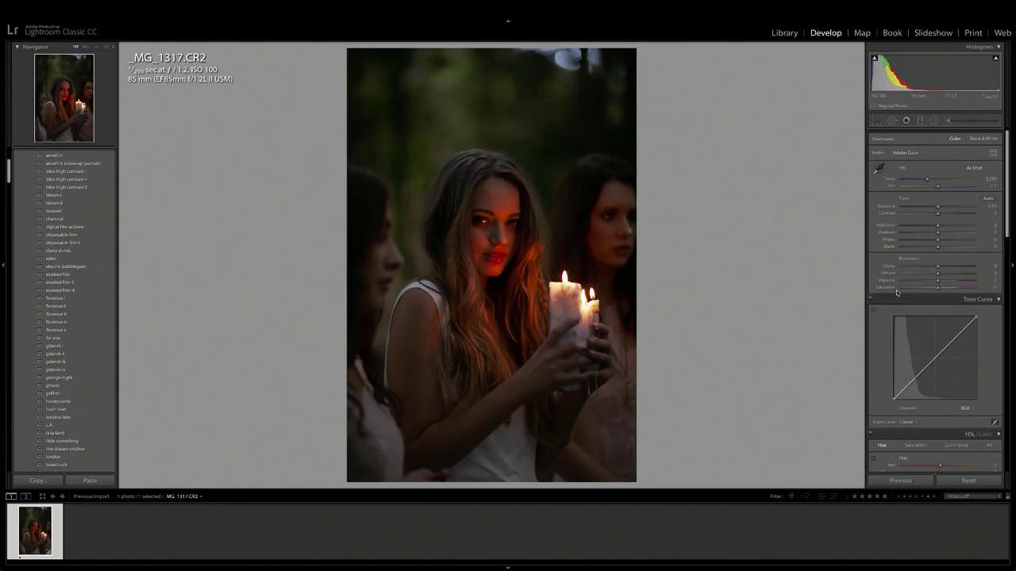
{"action": "scroll", "coordinate": [896, 294], "scroll_direction": "down", "scroll_amount": 3}
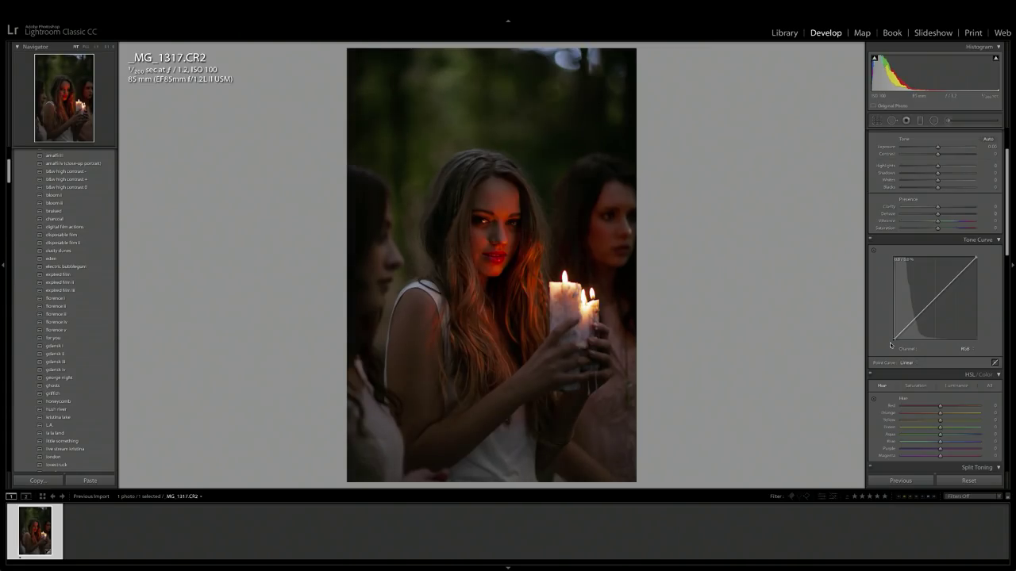
{"action": "left_click_drag", "start_coordinate": [890, 343], "coordinate": [887, 332]}
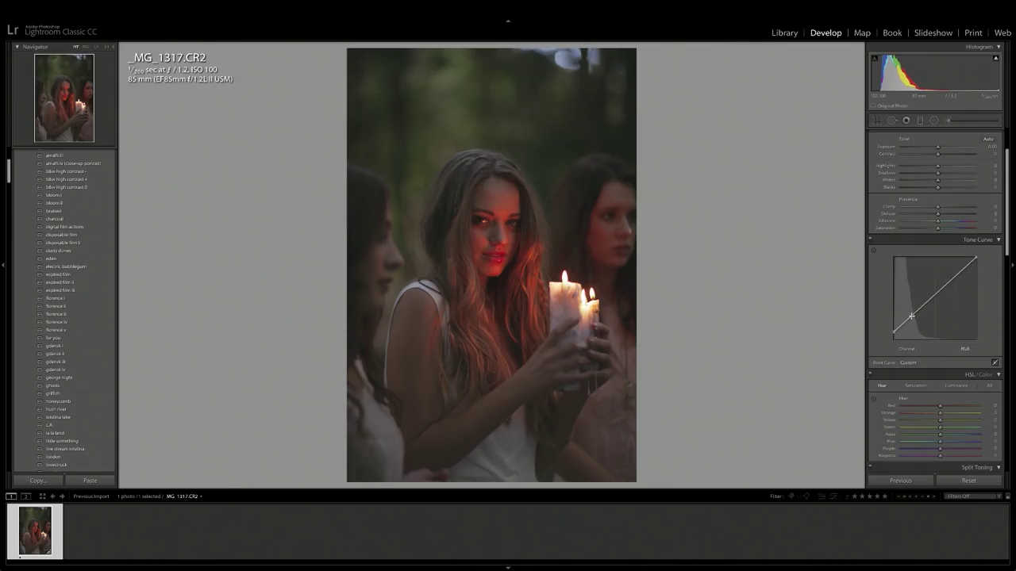
{"action": "left_click_drag", "start_coordinate": [911, 316], "coordinate": [911, 323]}
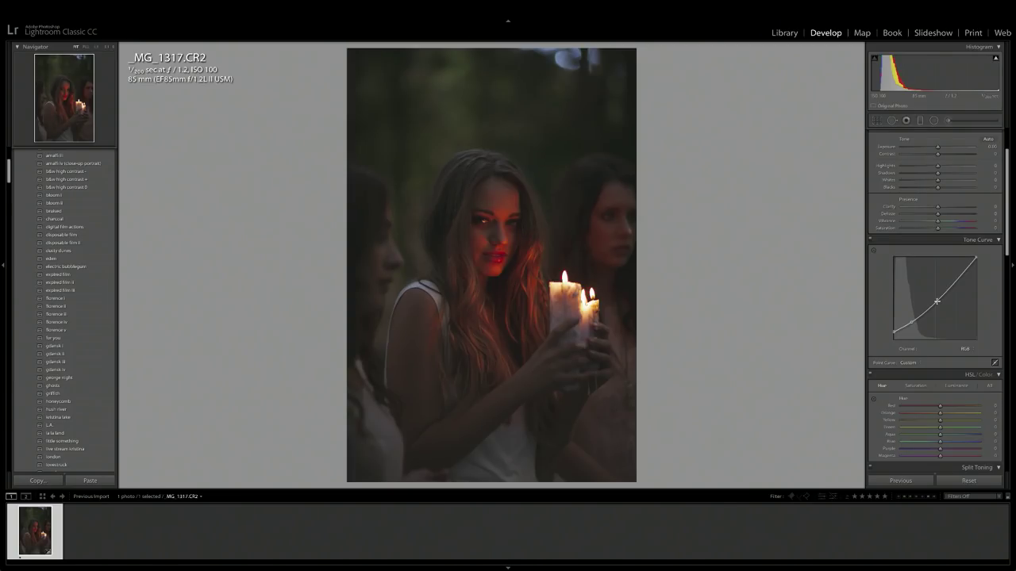
{"action": "left_click_drag", "start_coordinate": [937, 302], "coordinate": [934, 296]}
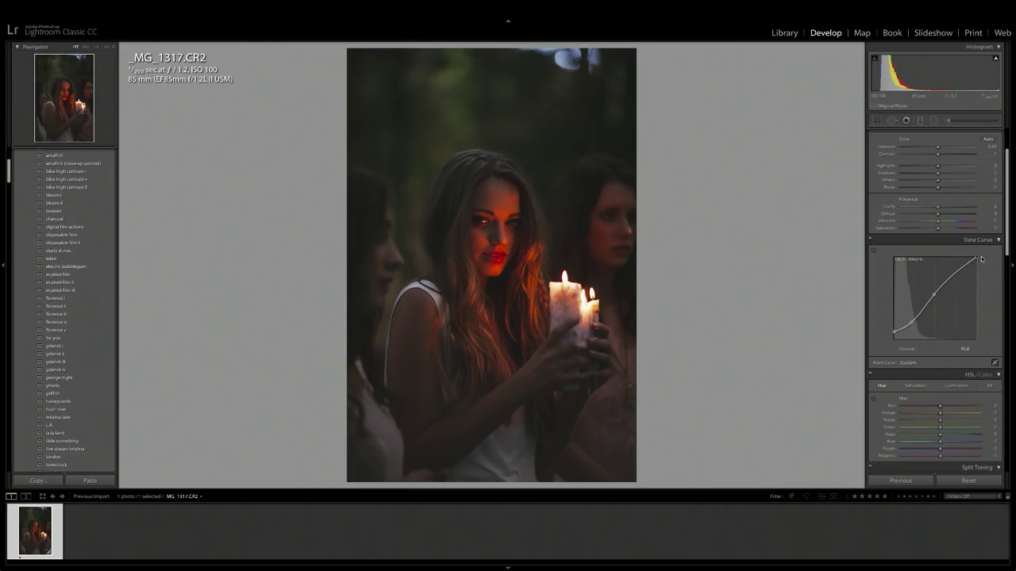
{"action": "left_click_drag", "start_coordinate": [984, 258], "coordinate": [990, 265]}
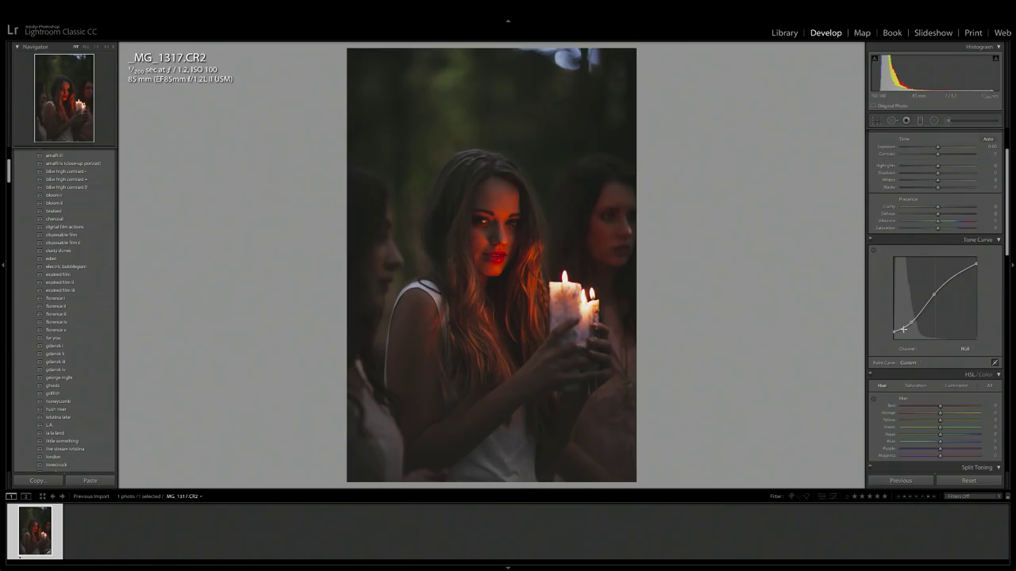
{"action": "mouse_move", "coordinate": [911, 321]}
{"action": "left_mouse_down"}
{"action": "mouse_move", "coordinate": [935, 293]}
{"action": "mouse_move", "coordinate": [910, 324]}
{"action": "left_mouse_up"}
{"action": "left_click", "coordinate": [870, 242]}
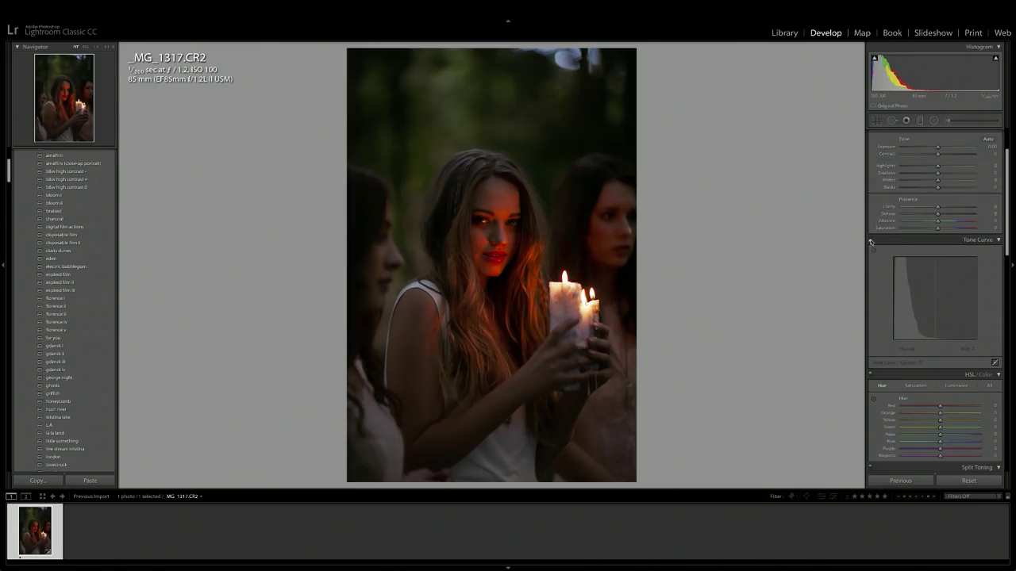
{"action": "left_click", "coordinate": [871, 241]}
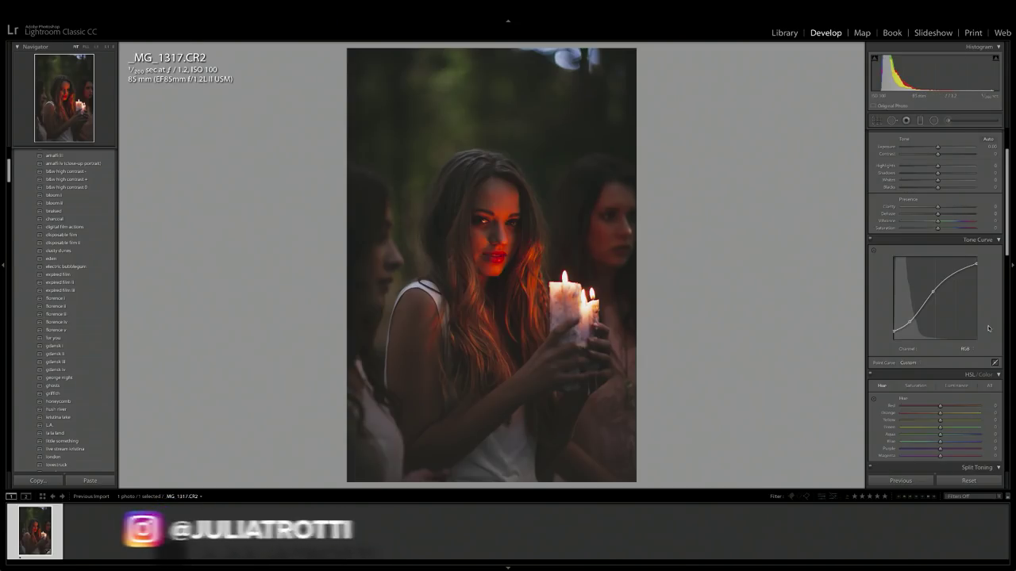
- Set Saturation to -16, Vibrance to +21, Shadows to +51 and Blacks to -9, and compare the photo with its original
{"action": "scroll", "coordinate": [958, 292], "scroll_direction": "up", "scroll_amount": 2}
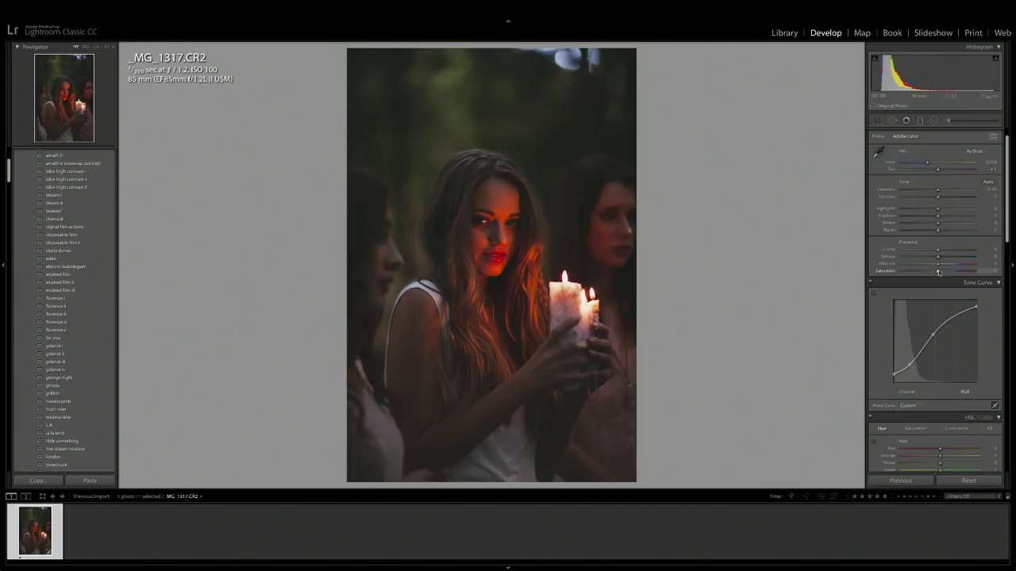
{"action": "mouse_move", "coordinate": [938, 272]}
{"action": "left_mouse_down"}
{"action": "mouse_move", "coordinate": [955, 273]}
{"action": "mouse_move", "coordinate": [918, 271]}
{"action": "mouse_move", "coordinate": [945, 273]}
{"action": "mouse_move", "coordinate": [934, 273]}
{"action": "left_mouse_up"}
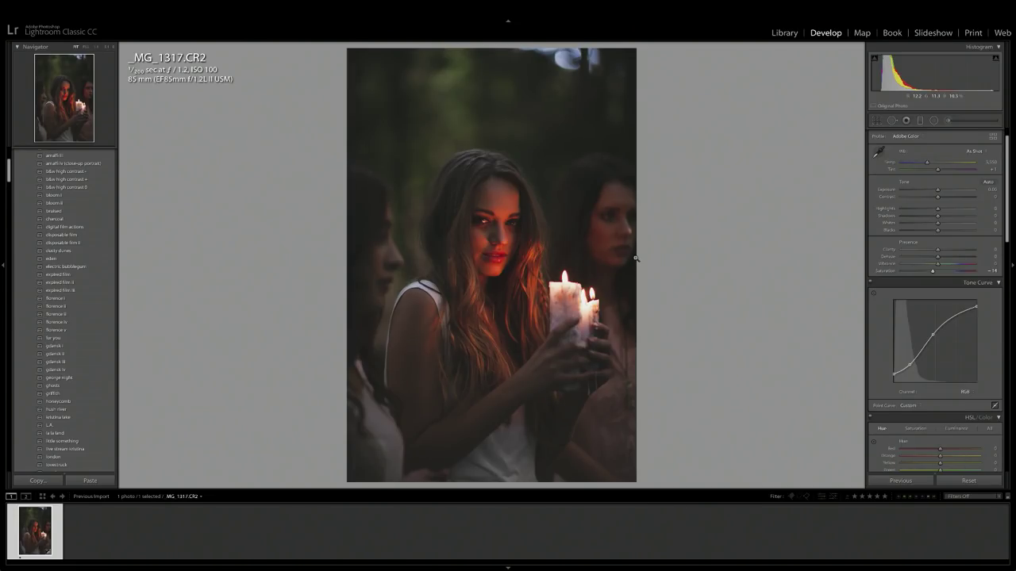
{"action": "mouse_move", "coordinate": [932, 272]}
{"action": "left_mouse_down"}
{"action": "mouse_move", "coordinate": [920, 274]}
{"action": "mouse_move", "coordinate": [932, 274]}
{"action": "left_mouse_up"}
{"action": "left_click_drag", "start_coordinate": [937, 266], "coordinate": [944, 267]}
{"action": "left_click_drag", "start_coordinate": [938, 216], "coordinate": [955, 217]}
{"action": "left_click_drag", "start_coordinate": [938, 230], "coordinate": [934, 232]}
{"action": "key", "text": "backslash"}
{"action": "key", "text": "backslash"}
{"action": "key", "text": "backslash"}
{"action": "key", "text": "backslash"}
- Lower the yellow and green saturation, and set yellow luminance to -53 and green luminance to -25
{"action": "scroll", "coordinate": [988, 340], "scroll_direction": "down", "scroll_amount": 3}
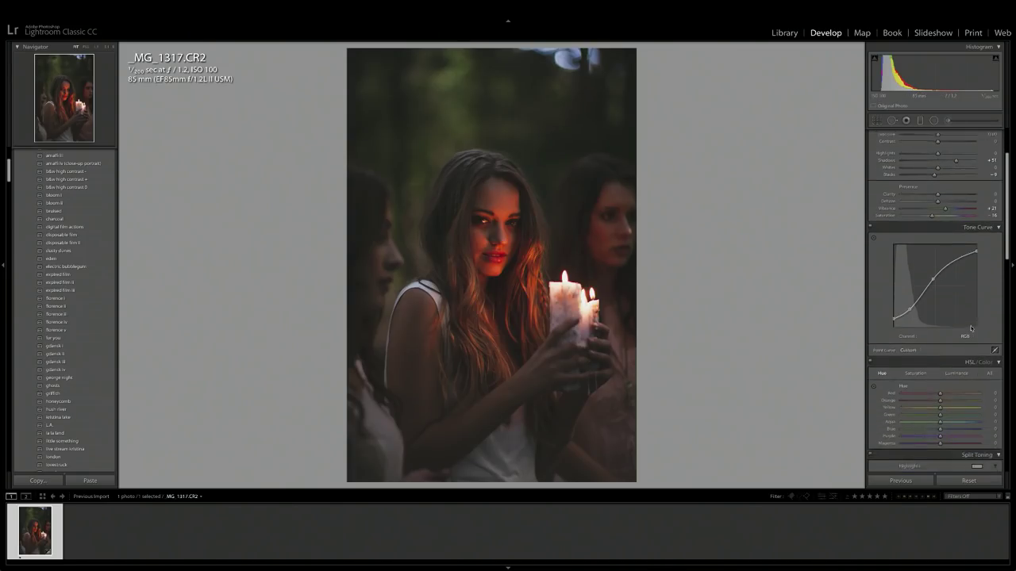
{"action": "scroll", "coordinate": [965, 327], "scroll_direction": "down", "scroll_amount": 2}
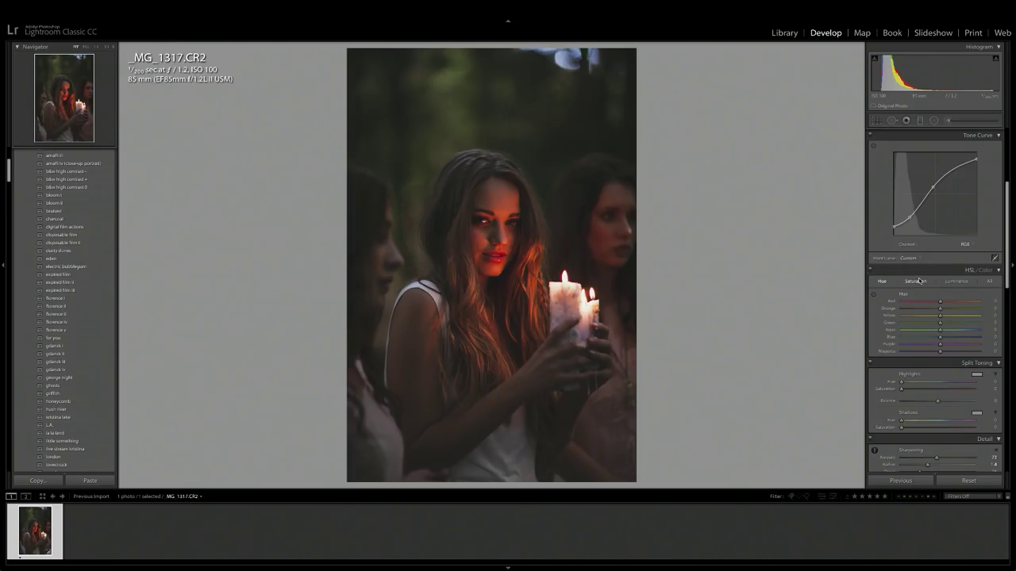
{"action": "left_click", "coordinate": [916, 284]}
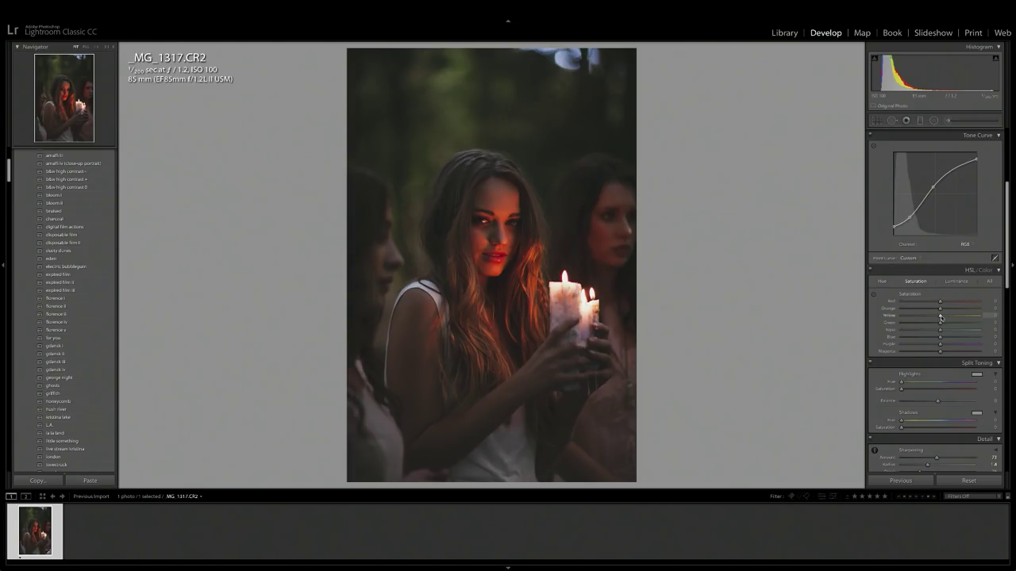
{"action": "mouse_move", "coordinate": [941, 318]}
{"action": "left_mouse_down"}
{"action": "mouse_move", "coordinate": [915, 317]}
{"action": "mouse_move", "coordinate": [926, 324]}
{"action": "left_mouse_up"}
{"action": "left_click", "coordinate": [956, 281]}
{"action": "mouse_move", "coordinate": [940, 317]}
{"action": "left_mouse_down"}
{"action": "mouse_move", "coordinate": [919, 317]}
{"action": "mouse_move", "coordinate": [930, 325]}
{"action": "left_mouse_up"}
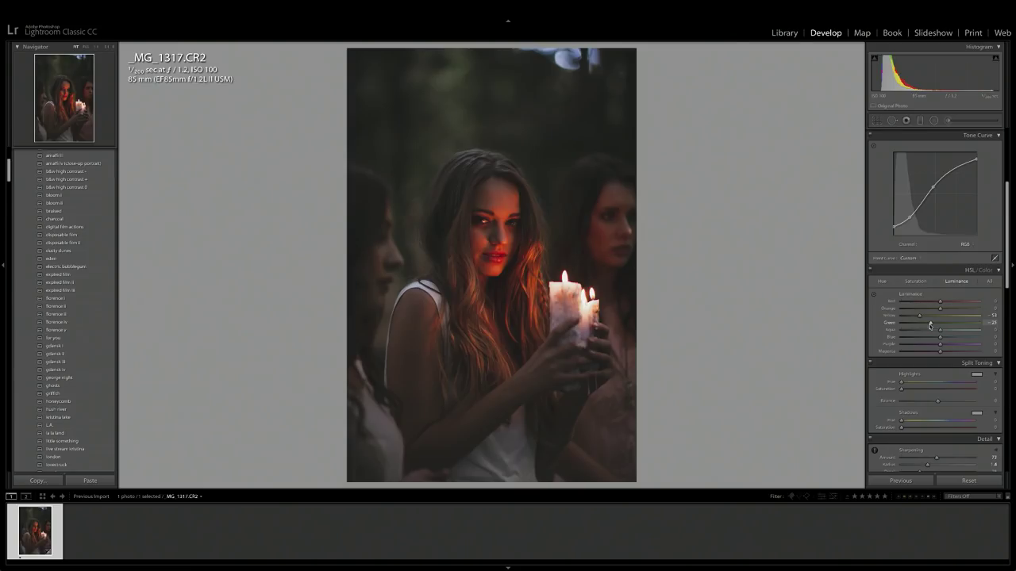
- Set the yellow hue to +64 and the green hue to +33, comparing the photo with the HSL adjustments off and on
{"action": "left_click", "coordinate": [883, 283]}
{"action": "left_click_drag", "start_coordinate": [941, 316], "coordinate": [965, 317]}
{"action": "left_click_drag", "start_coordinate": [940, 324], "coordinate": [952, 325]}
{"action": "left_click", "coordinate": [870, 272]}
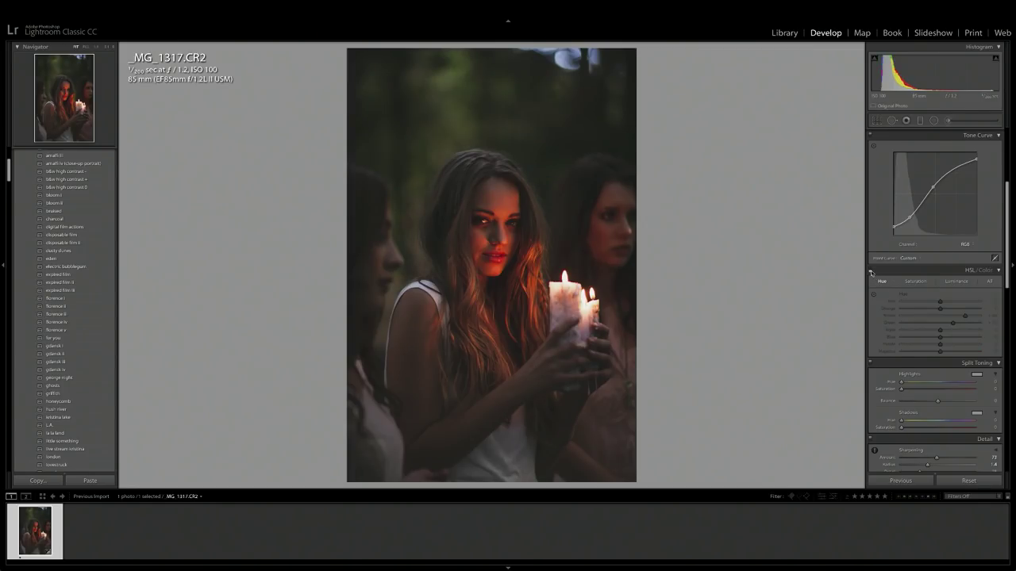
{"action": "left_click", "coordinate": [870, 272]}
{"action": "left_click", "coordinate": [871, 272]}
{"action": "left_click", "coordinate": [870, 272]}
{"action": "left_click", "coordinate": [871, 272]}
{"action": "left_click", "coordinate": [871, 272]}
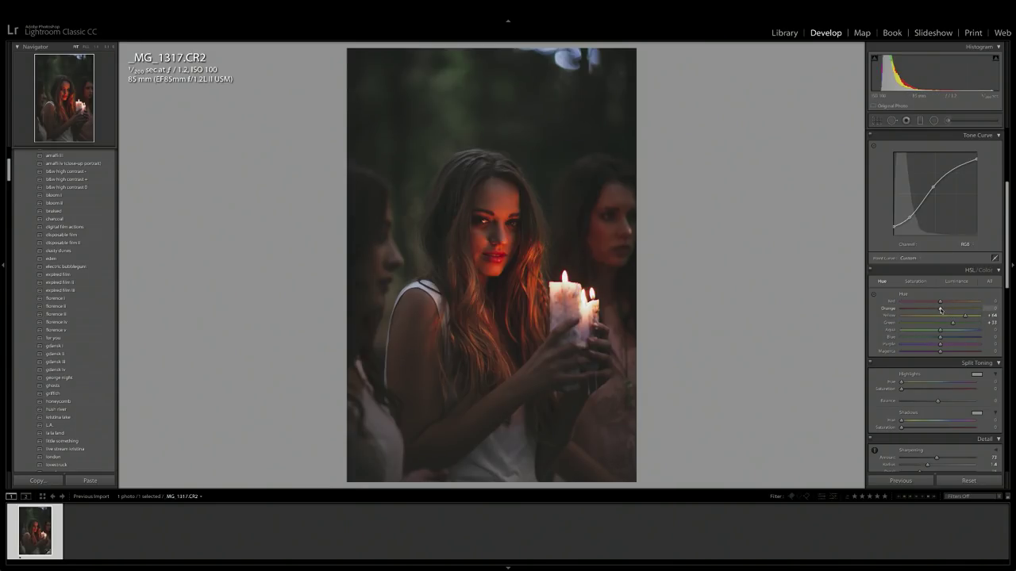
- Shift the orange hue slightly towards yellow and raise the orange luminance to about +35
{"action": "left_click_drag", "start_coordinate": [941, 310], "coordinate": [946, 310]}
{"action": "left_click", "coordinate": [956, 282]}
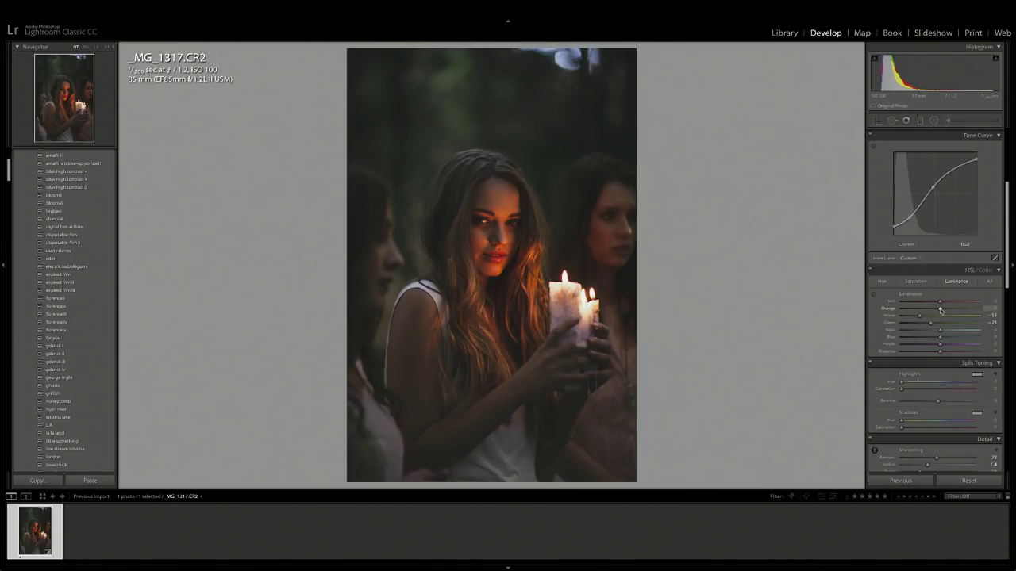
{"action": "left_click_drag", "start_coordinate": [940, 310], "coordinate": [954, 310]}
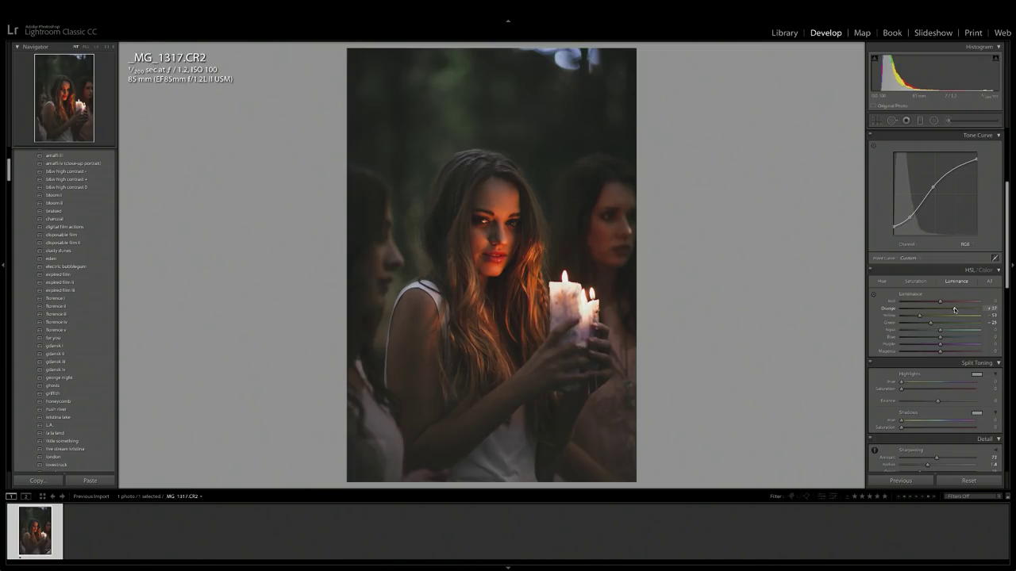
- Tint the split-toning shadows green with hue 117 and saturation 4, comparing the effect off and on
{"action": "scroll", "coordinate": [938, 276], "scroll_direction": "up", "scroll_amount": 1}
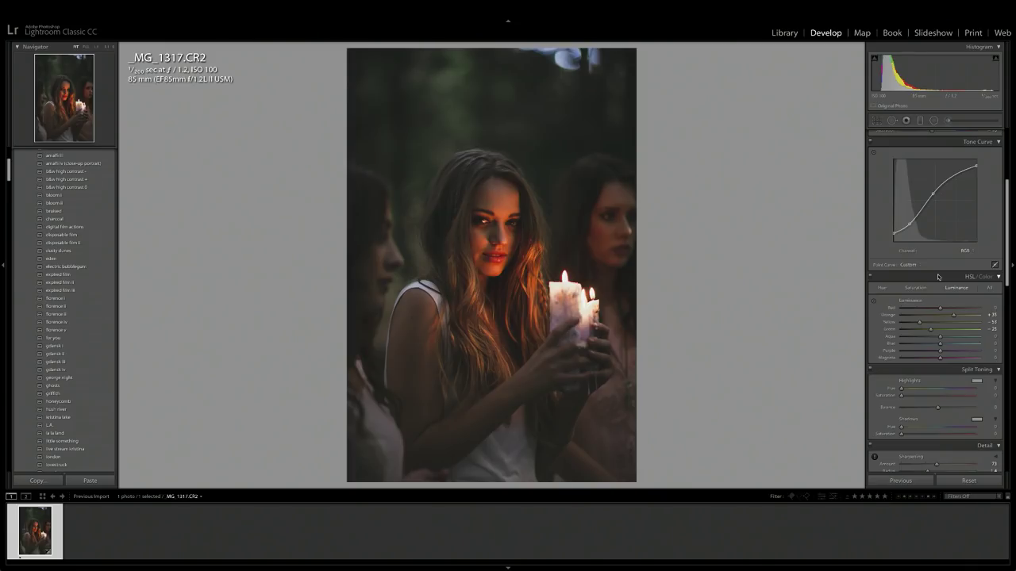
{"action": "scroll", "coordinate": [938, 276], "scroll_direction": "down", "scroll_amount": 4}
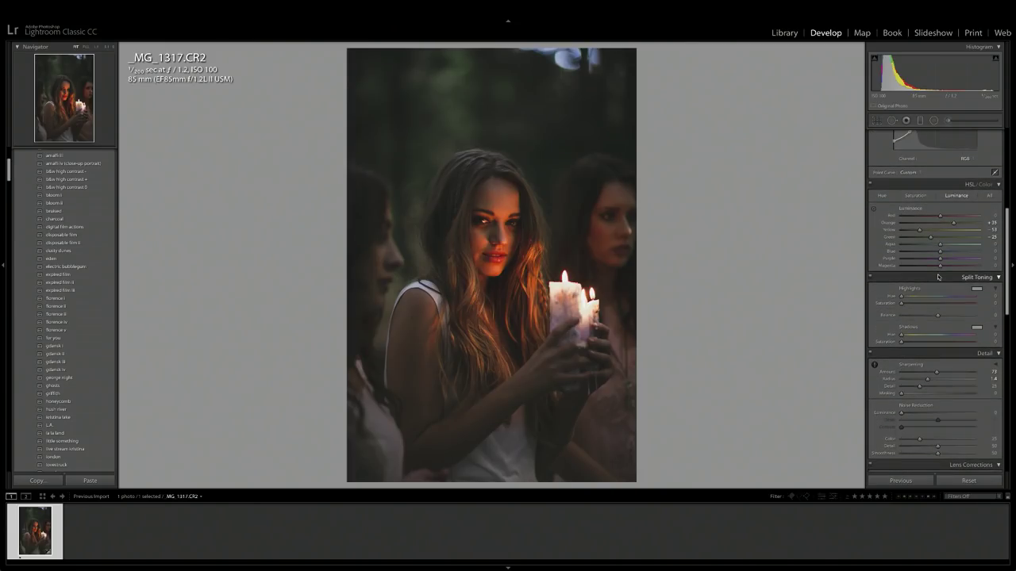
{"action": "scroll", "coordinate": [938, 276], "scroll_direction": "down", "scroll_amount": 1}
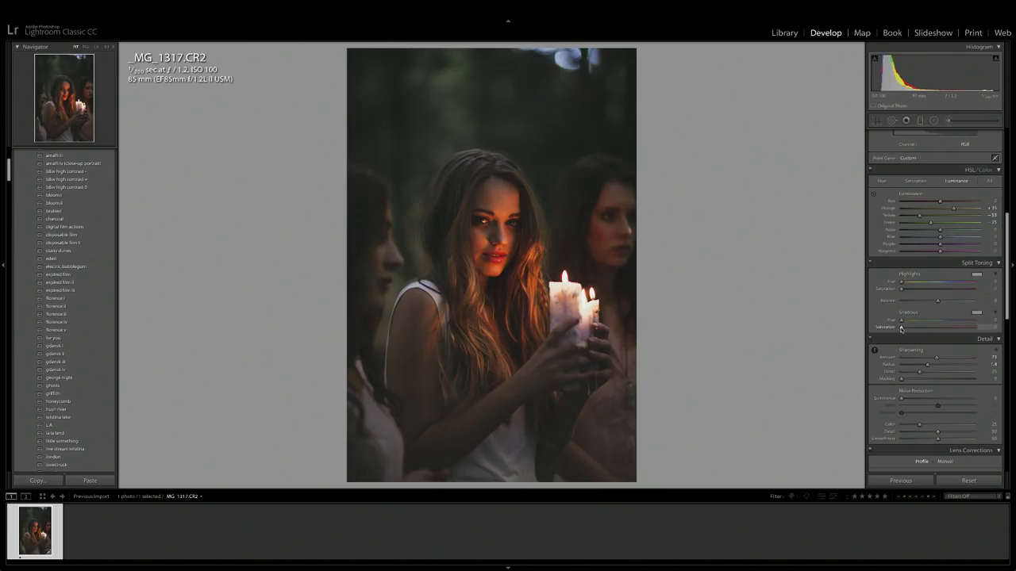
{"action": "left_click_drag", "start_coordinate": [901, 328], "coordinate": [930, 328]}
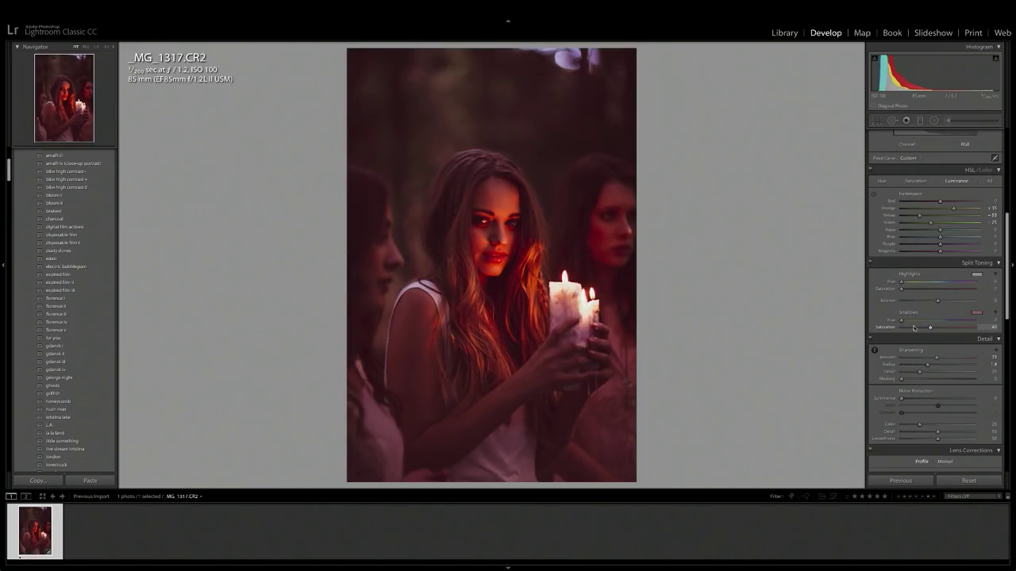
{"action": "left_click_drag", "start_coordinate": [901, 320], "coordinate": [946, 322]}
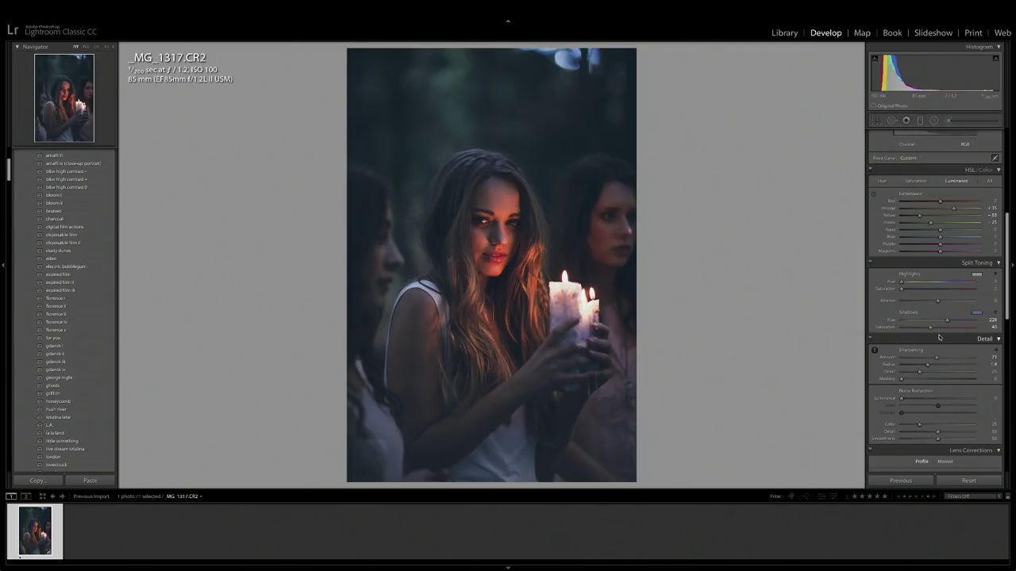
{"action": "mouse_move", "coordinate": [931, 329]}
{"action": "left_mouse_down"}
{"action": "mouse_move", "coordinate": [904, 330]}
{"action": "mouse_move", "coordinate": [940, 321]}
{"action": "mouse_move", "coordinate": [915, 329]}
{"action": "left_mouse_up"}
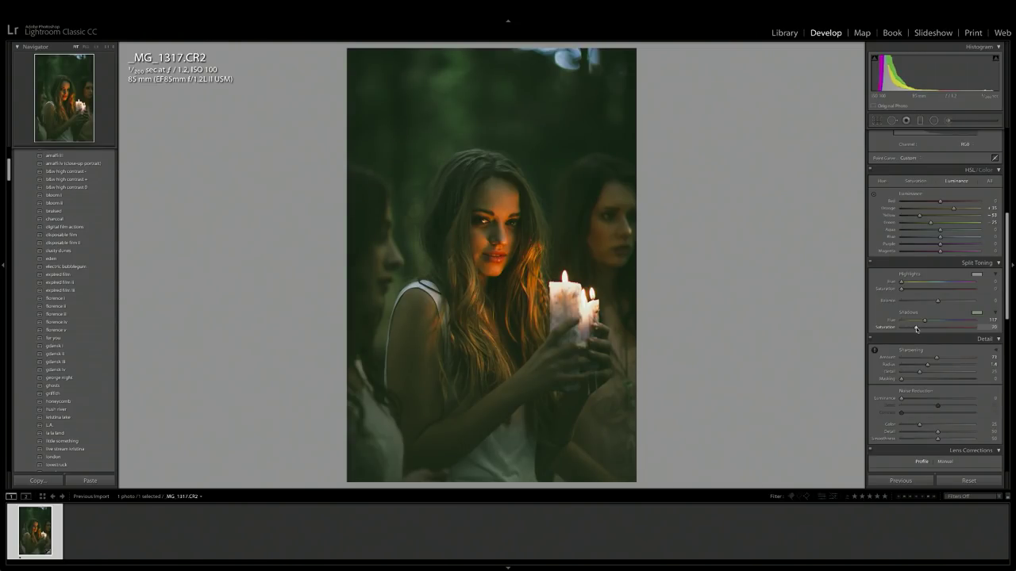
{"action": "left_click_drag", "start_coordinate": [916, 329], "coordinate": [903, 330]}
{"action": "left_click", "coordinate": [870, 264]}
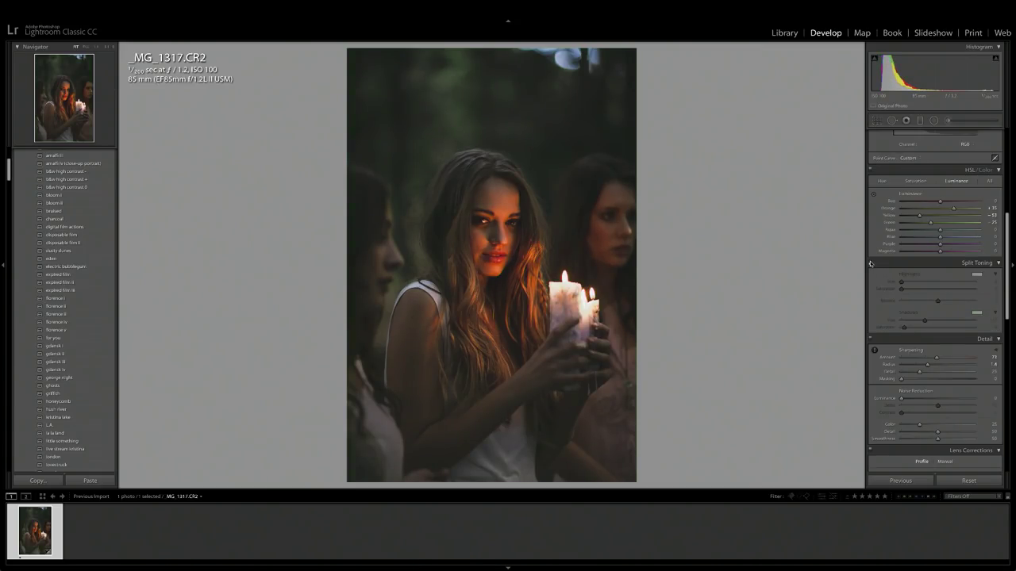
{"action": "left_click", "coordinate": [870, 264]}
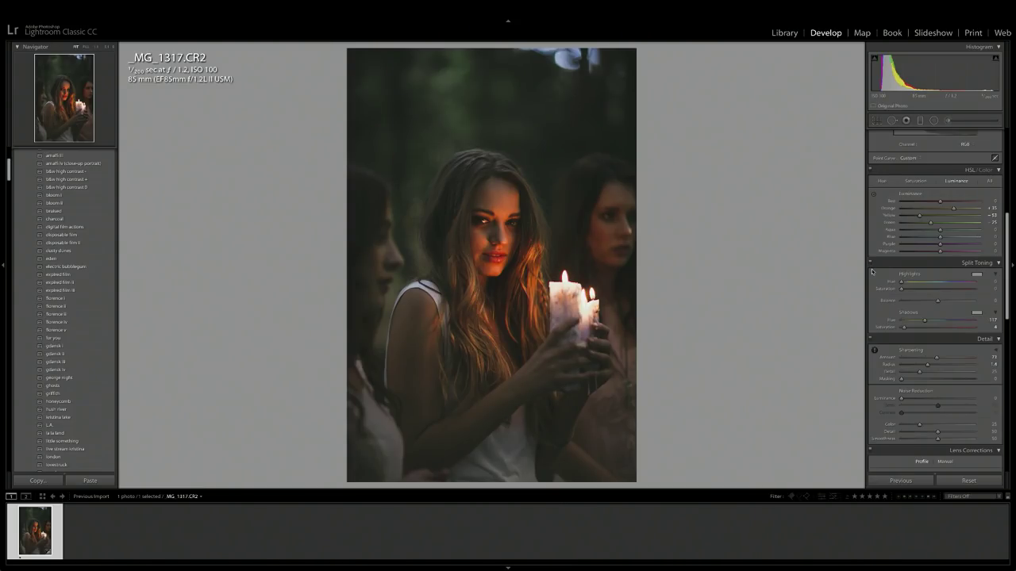
- Warm the split-toning highlights with hue 45 and saturation 10, comparing the effect off and on
{"action": "left_click_drag", "start_coordinate": [902, 289], "coordinate": [938, 289]}
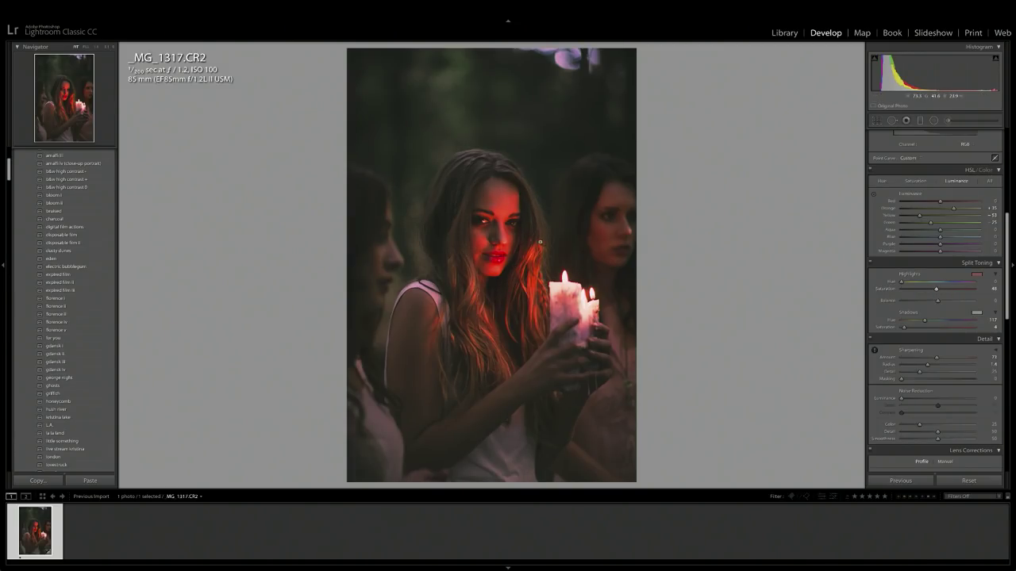
{"action": "mouse_move", "coordinate": [901, 283]}
{"action": "left_mouse_down"}
{"action": "mouse_move", "coordinate": [924, 290]}
{"action": "mouse_move", "coordinate": [909, 291]}
{"action": "left_mouse_up"}
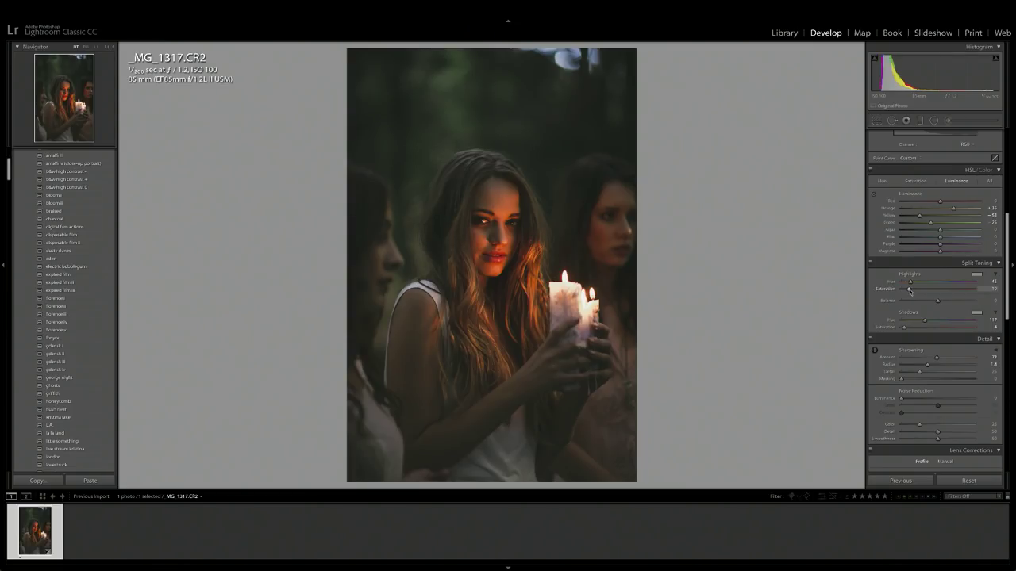
{"action": "left_click", "coordinate": [870, 264]}
{"action": "left_click", "coordinate": [870, 264]}
{"action": "left_click", "coordinate": [870, 265]}
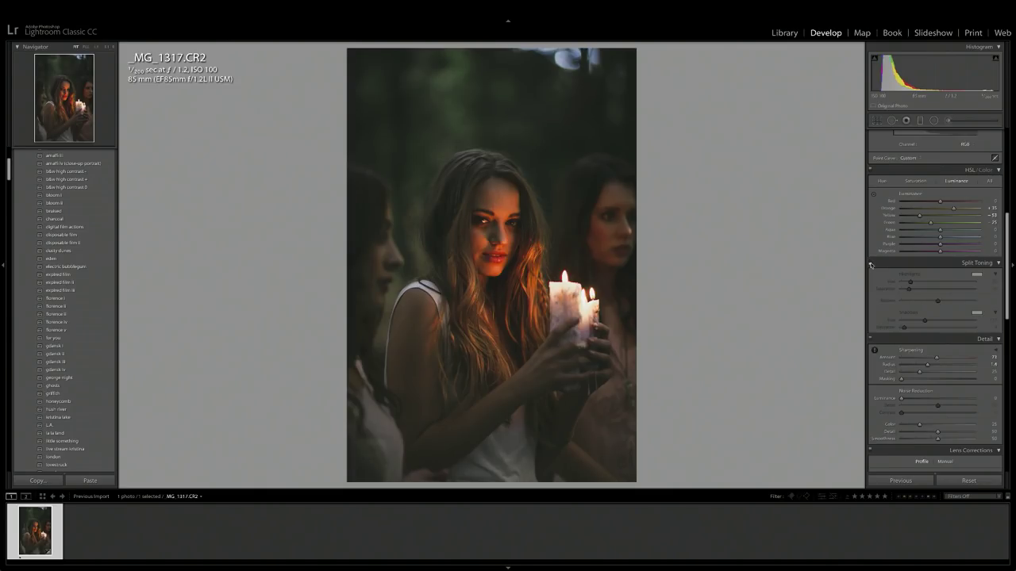
{"action": "left_click", "coordinate": [871, 265]}
{"action": "left_click", "coordinate": [871, 264]}
{"action": "left_click", "coordinate": [871, 264]}
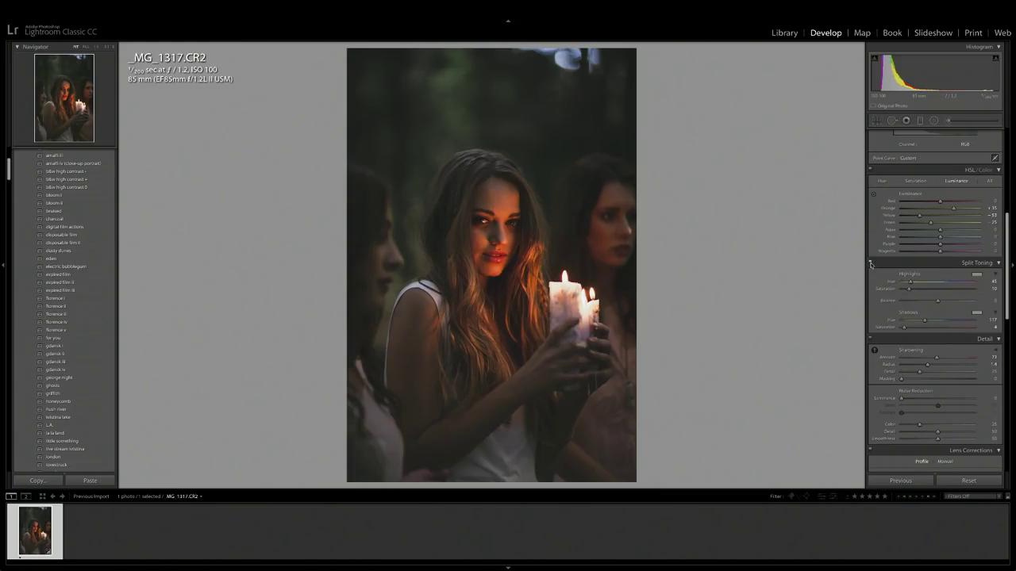
- Refine the tone curve by lowering the midtone point slightly and adjusting the shadow point, and compare the photo with its original
{"action": "scroll", "coordinate": [870, 264], "scroll_direction": "up", "scroll_amount": 5}
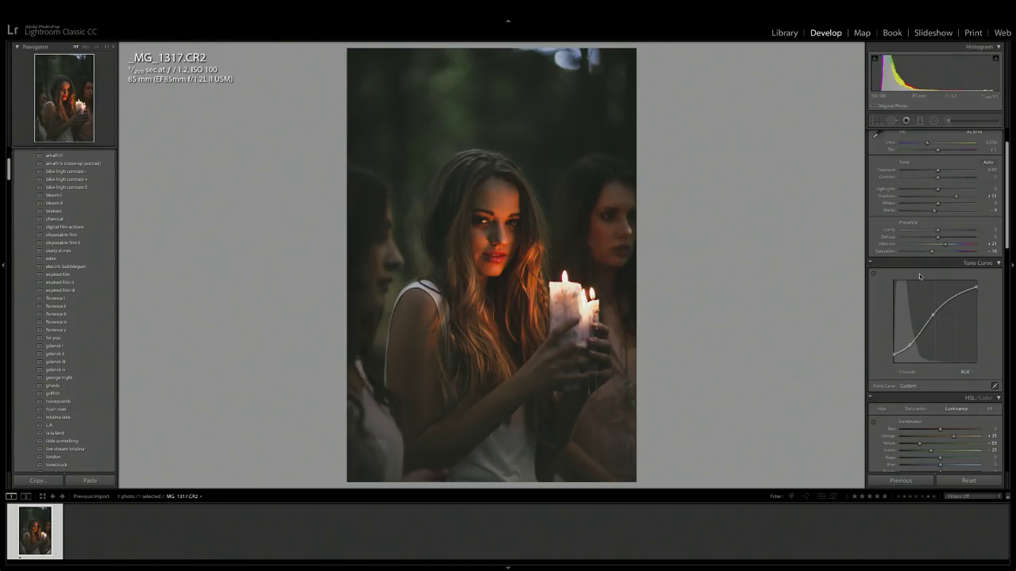
{"action": "scroll", "coordinate": [920, 276], "scroll_direction": "down", "scroll_amount": 1}
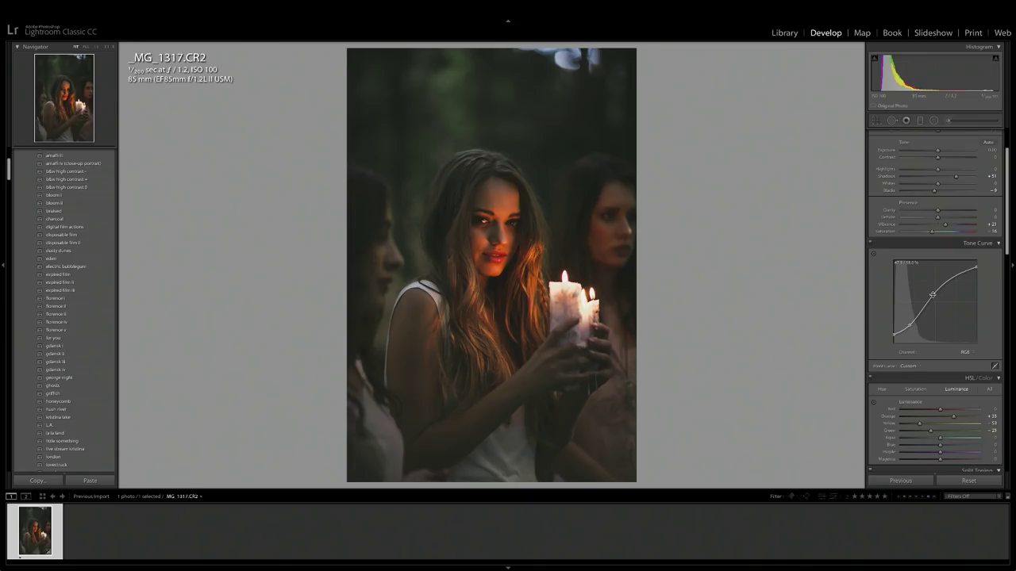
{"action": "left_click_drag", "start_coordinate": [932, 295], "coordinate": [910, 329]}
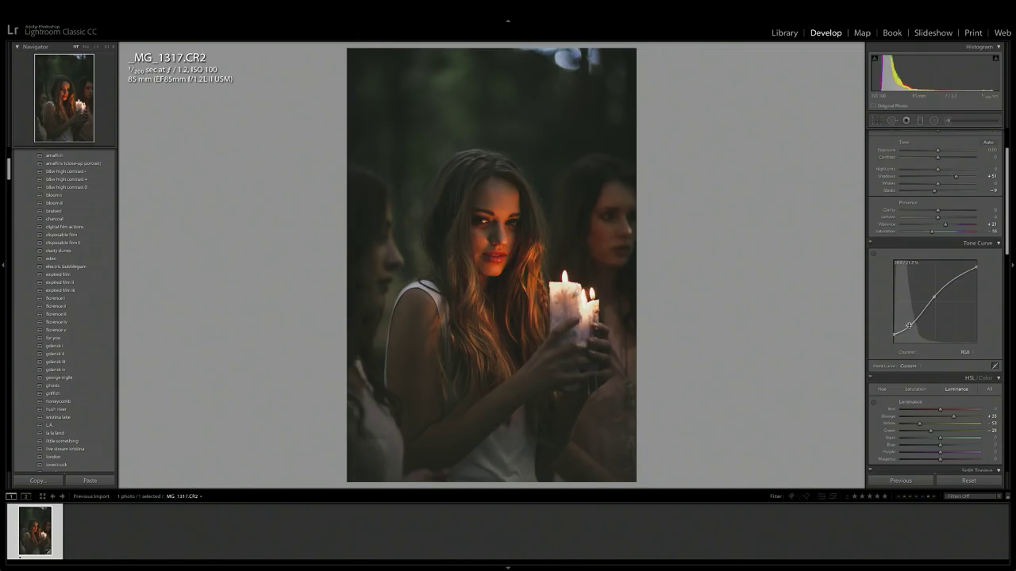
{"action": "key", "text": "backslash"}
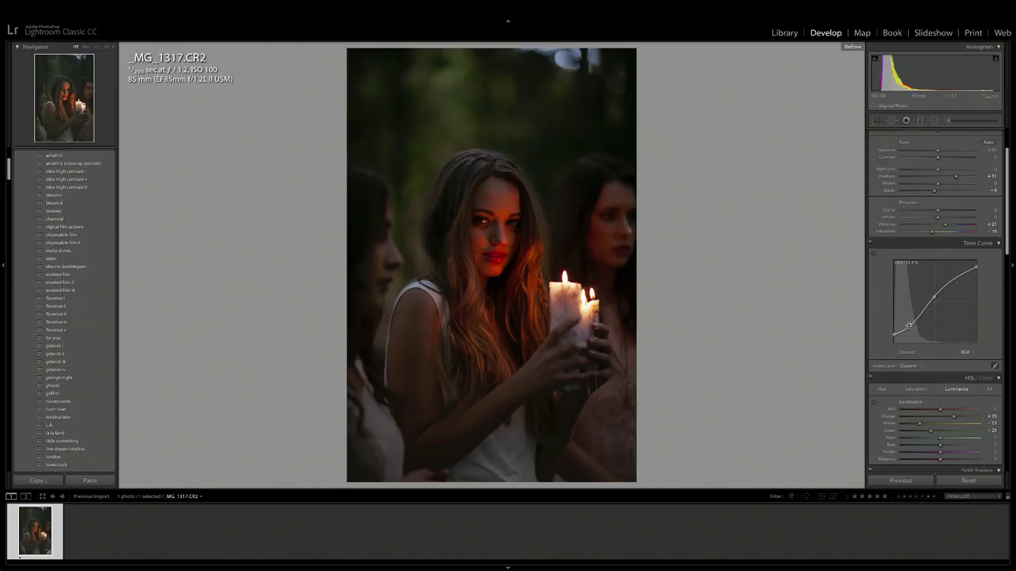
{"action": "key", "text": "backslash"}
{"action": "key", "text": "backslash"}
{"action": "key", "text": "backslash"}
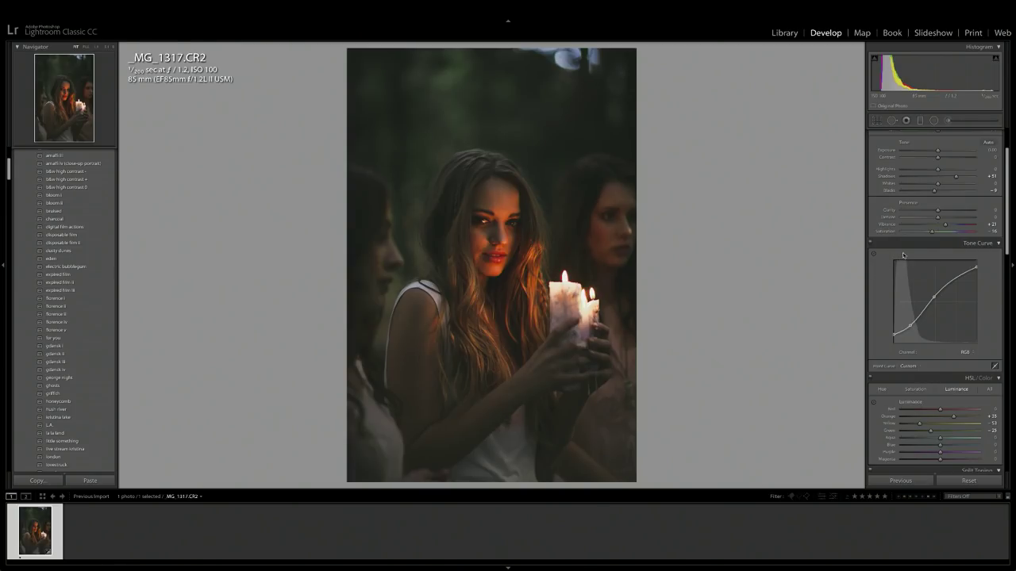
- Set the overall Saturation to -9 and compare the edited photo with its original
{"action": "left_click_drag", "start_coordinate": [932, 233], "coordinate": [935, 233]}
{"action": "key", "text": "backslash"}
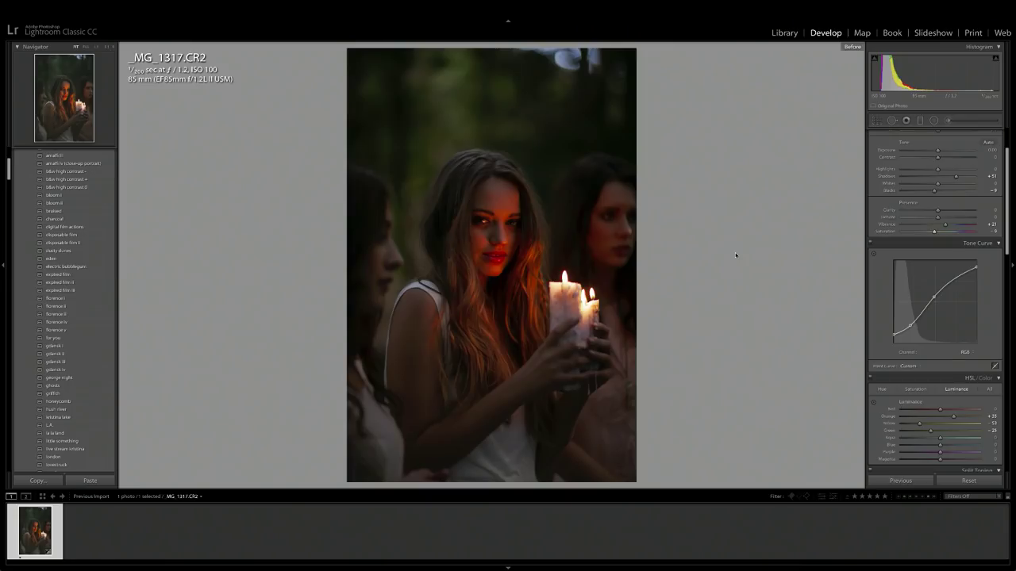
{"action": "key", "text": "backslash"}
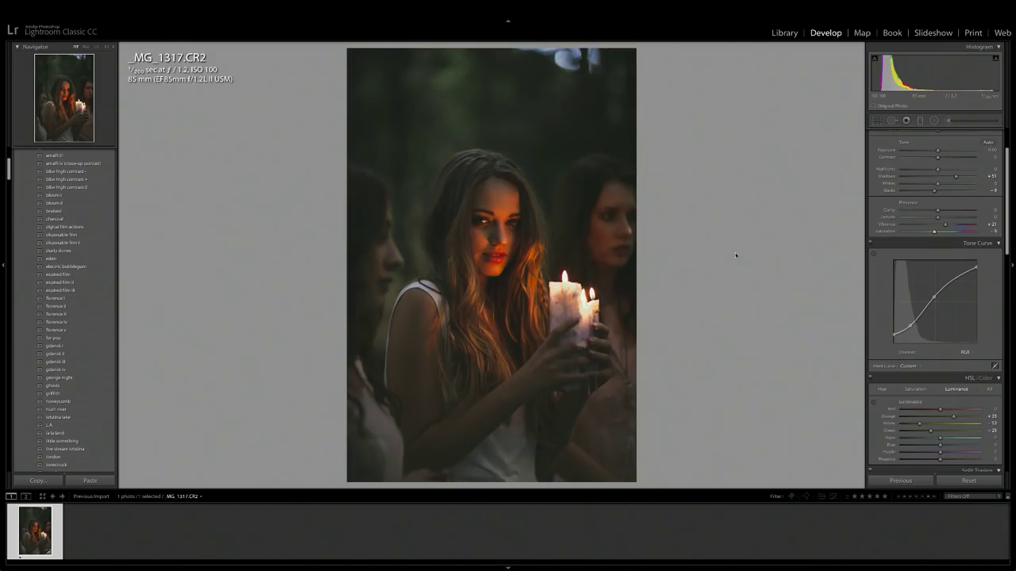
{"action": "key", "text": "backslash"}
{"action": "key", "text": "backslash"}
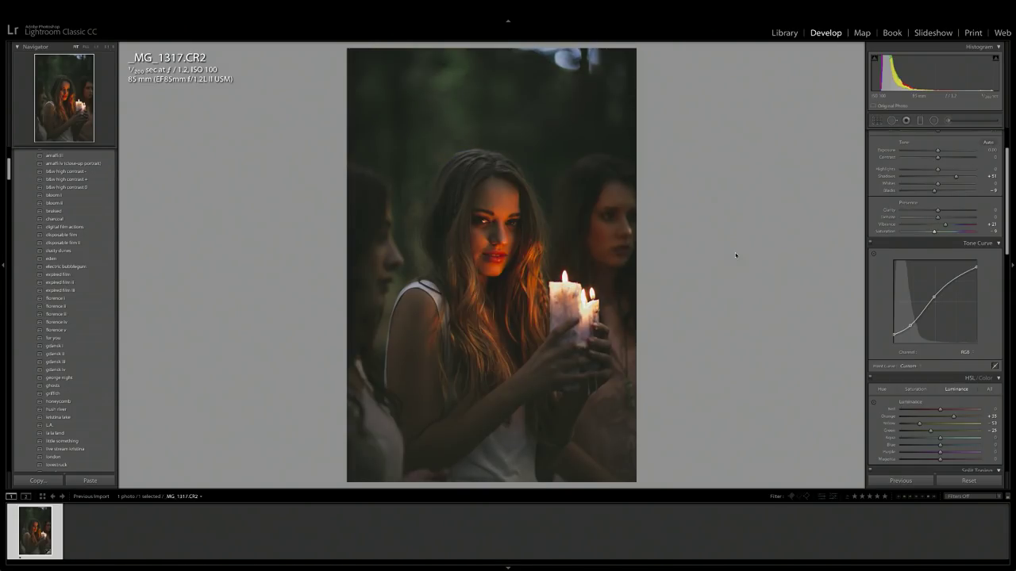